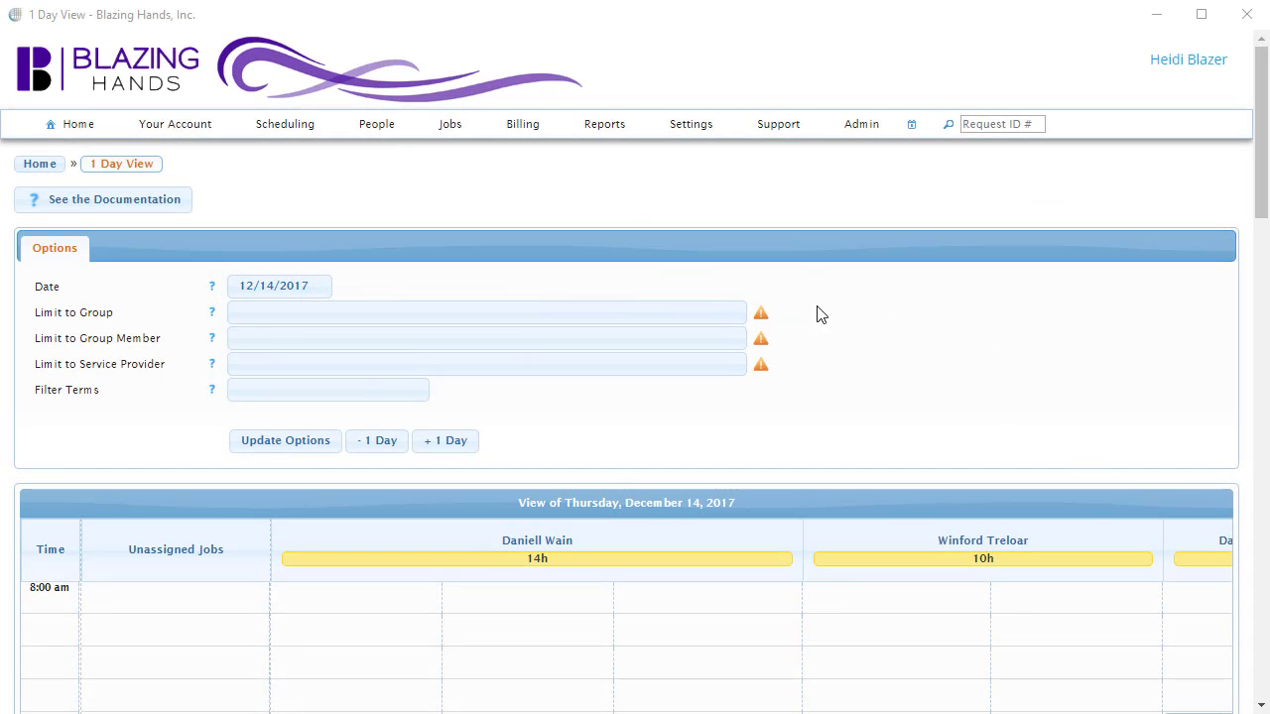
# Open the Paperwork Definitions list to review Freelance Pay, Liability Insurance, RID Certification and Staff Pay.
pyautogui.moveTo(676, 140)
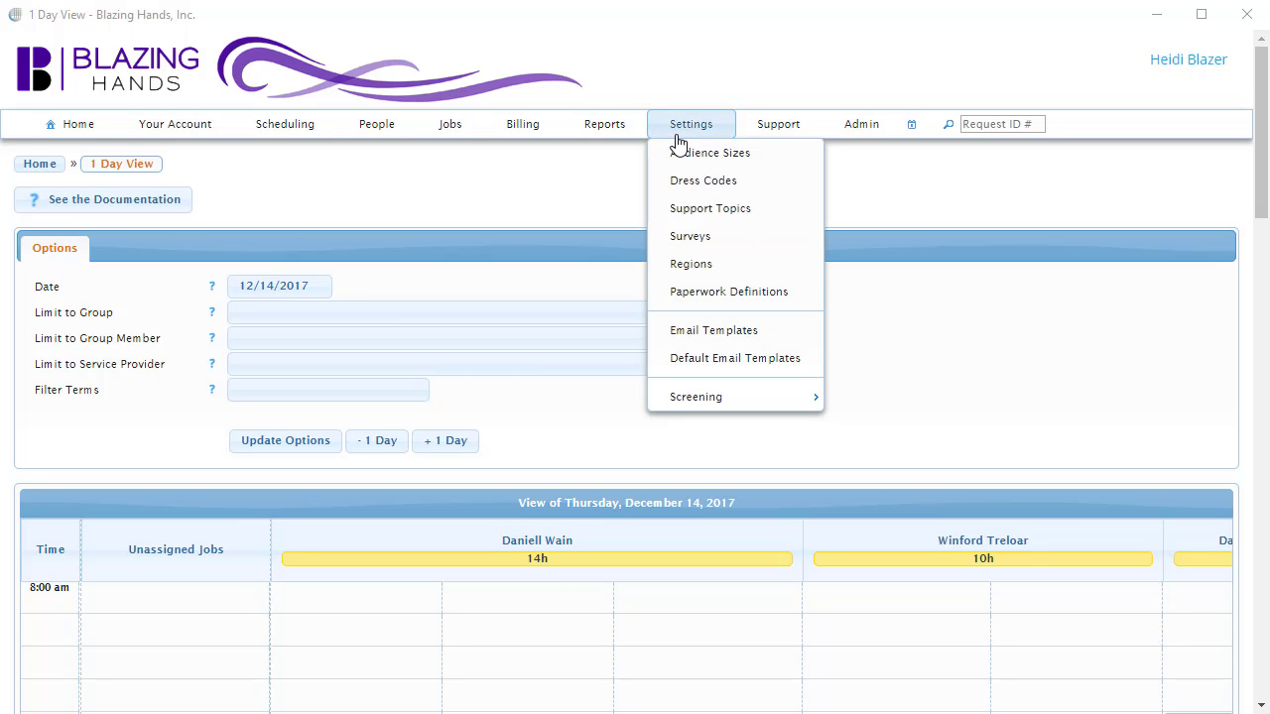
pyautogui.click(745, 298)
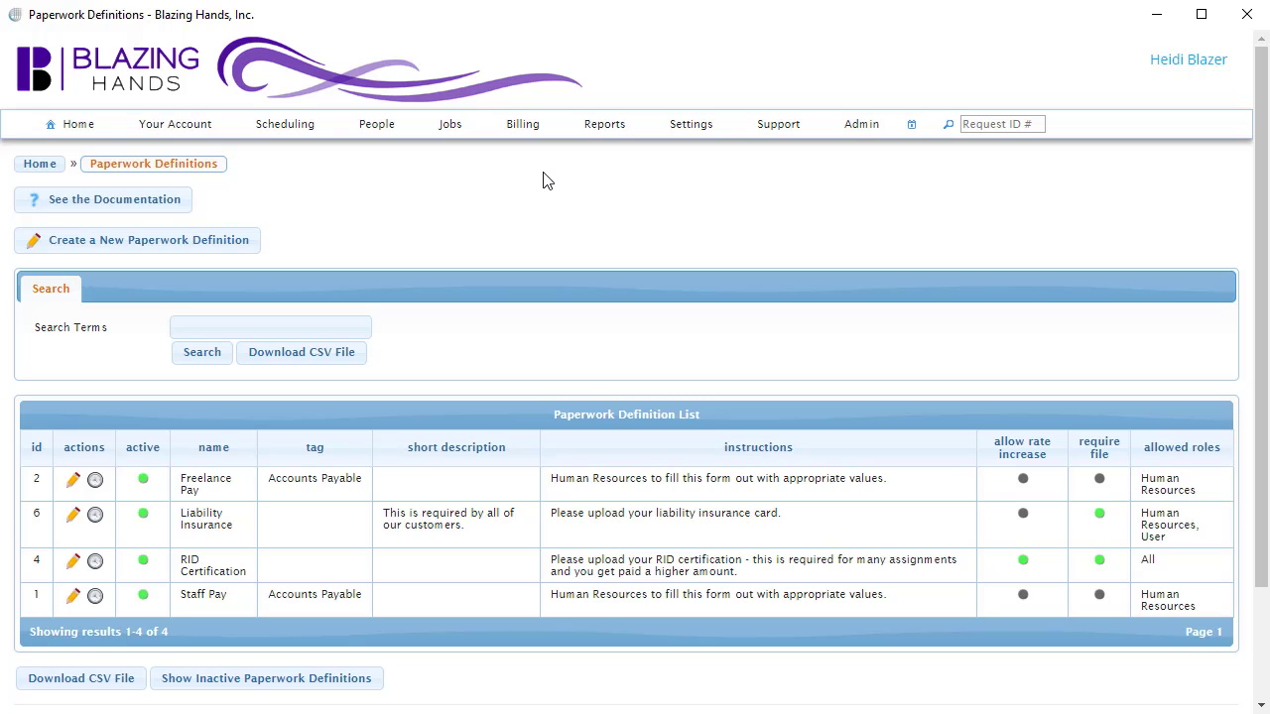
# Open Billing > Settings > General > Service Lines to check which paperwork Sign Language Interpreting uses.
pyautogui.moveTo(523, 129)
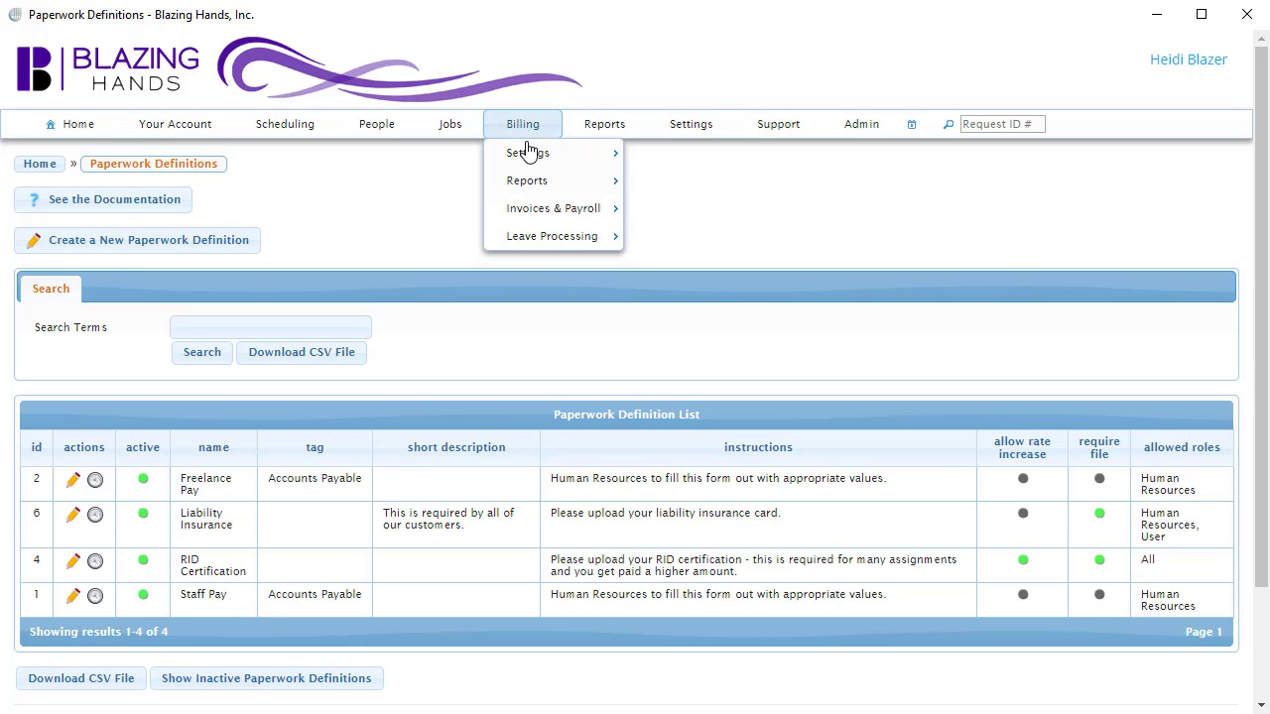
pyautogui.moveTo(531, 156)
pyautogui.moveTo(685, 155)
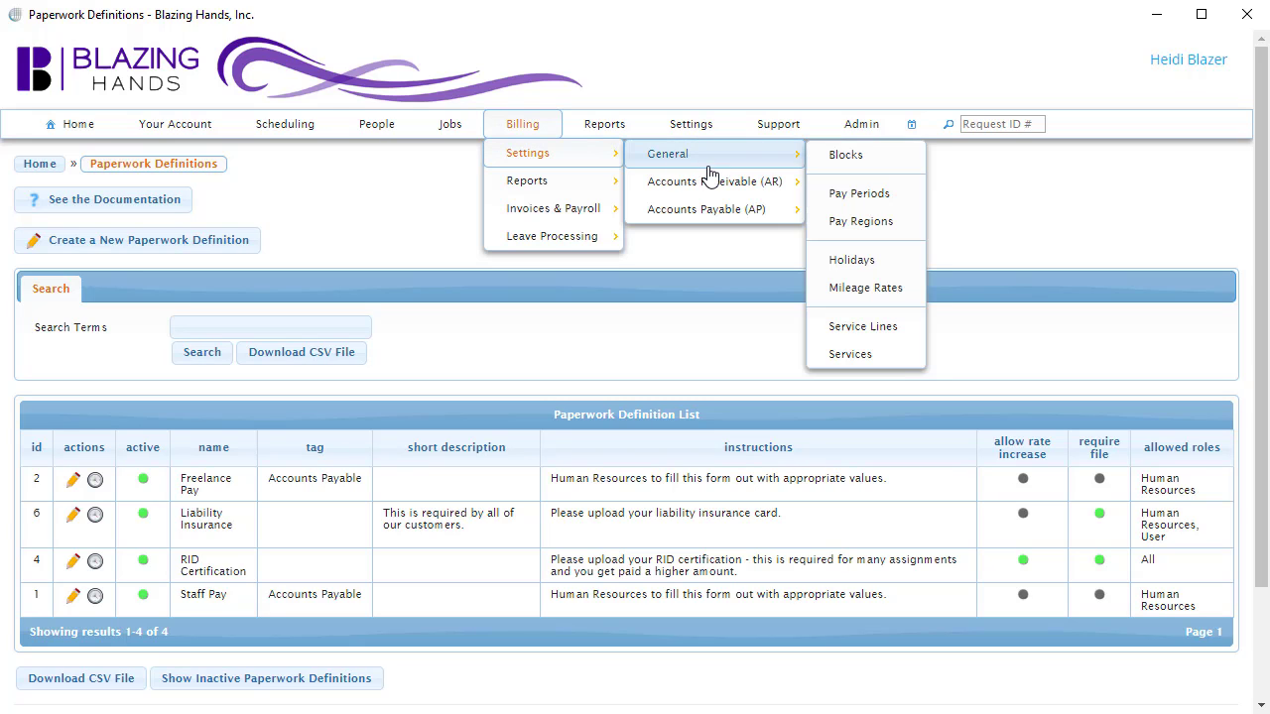
pyautogui.click(877, 326)
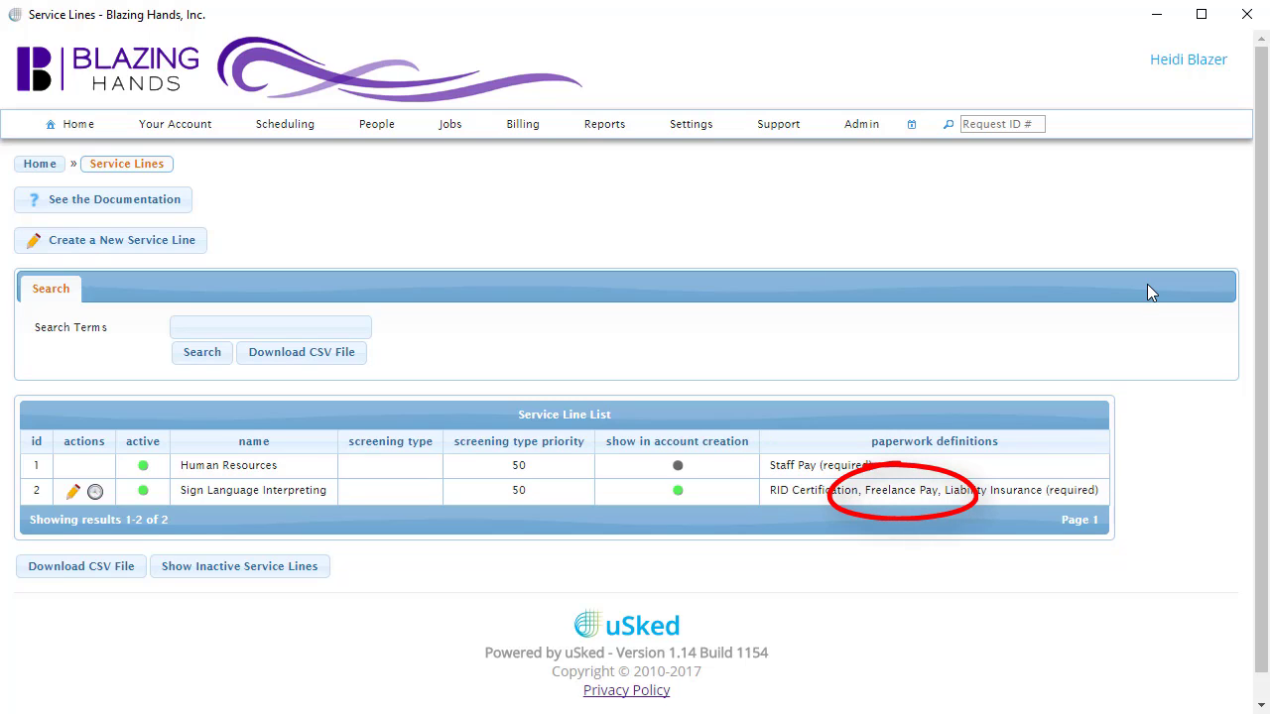
# Search the Service Providers list for the interpreter provider by name.
pyautogui.moveTo(395, 132)
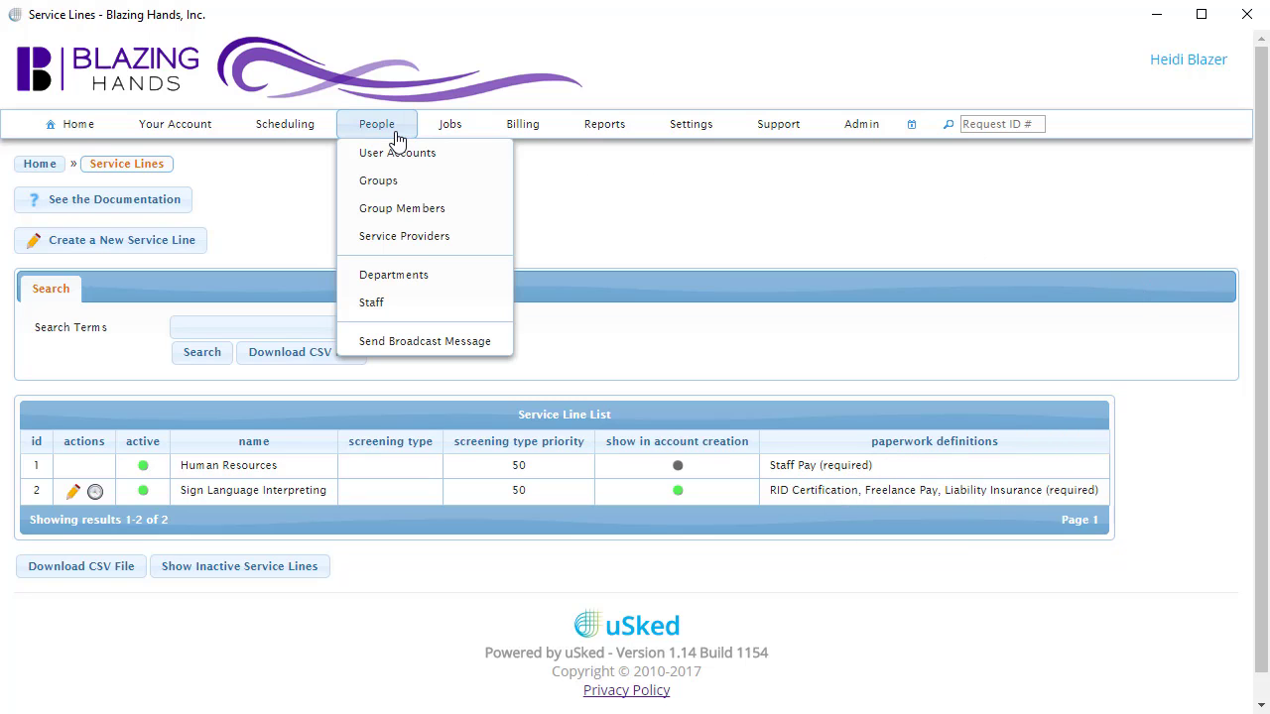
pyautogui.click(405, 236)
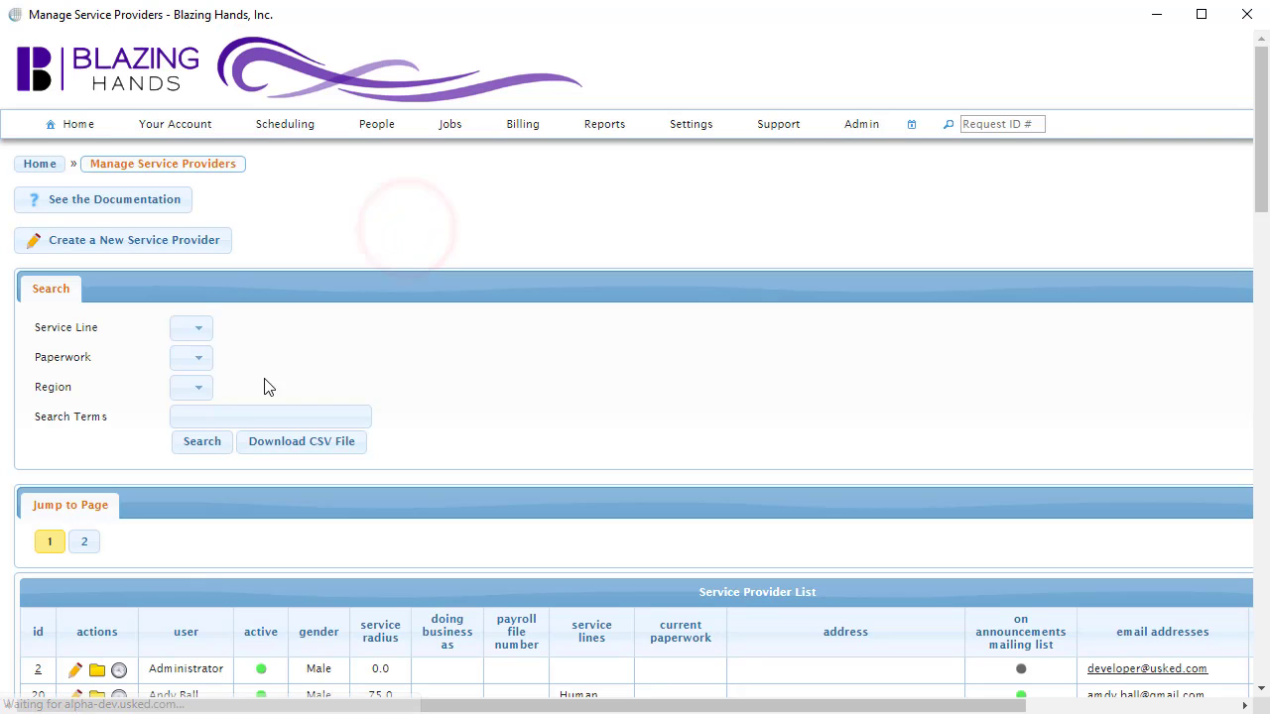
pyautogui.click(238, 410)
pyautogui.write('mik')
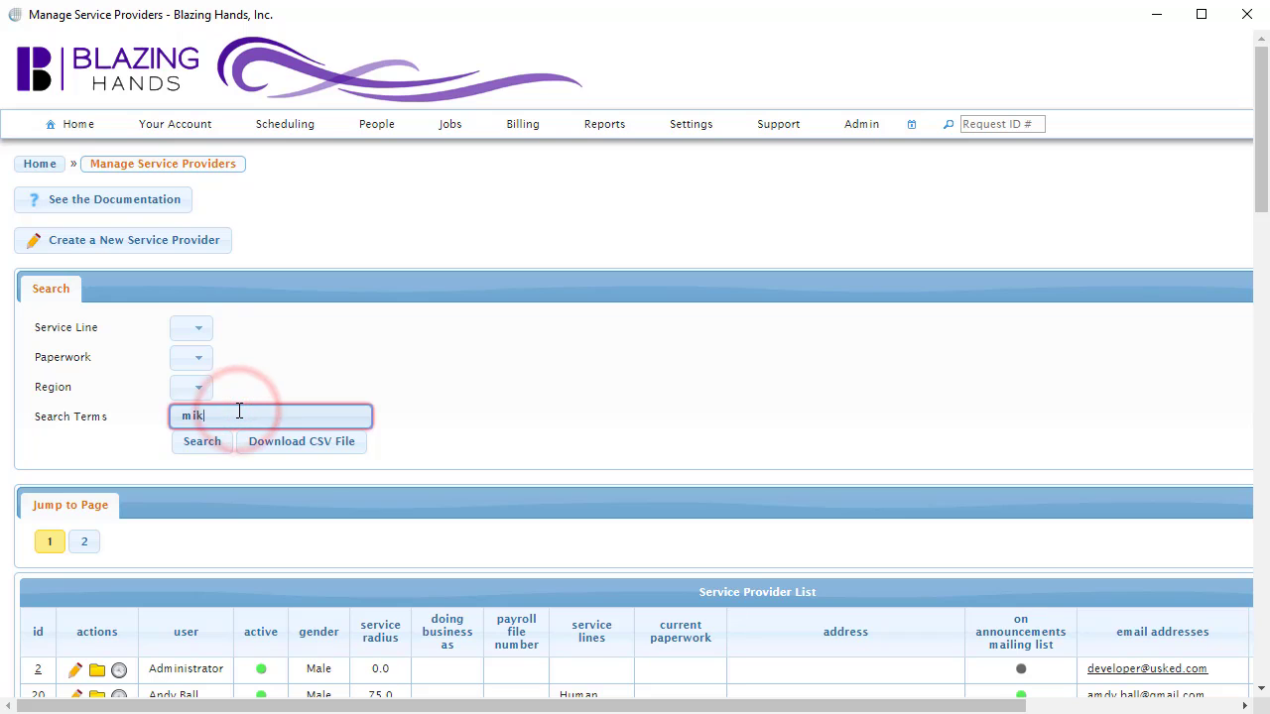
pyautogui.write('e fish')
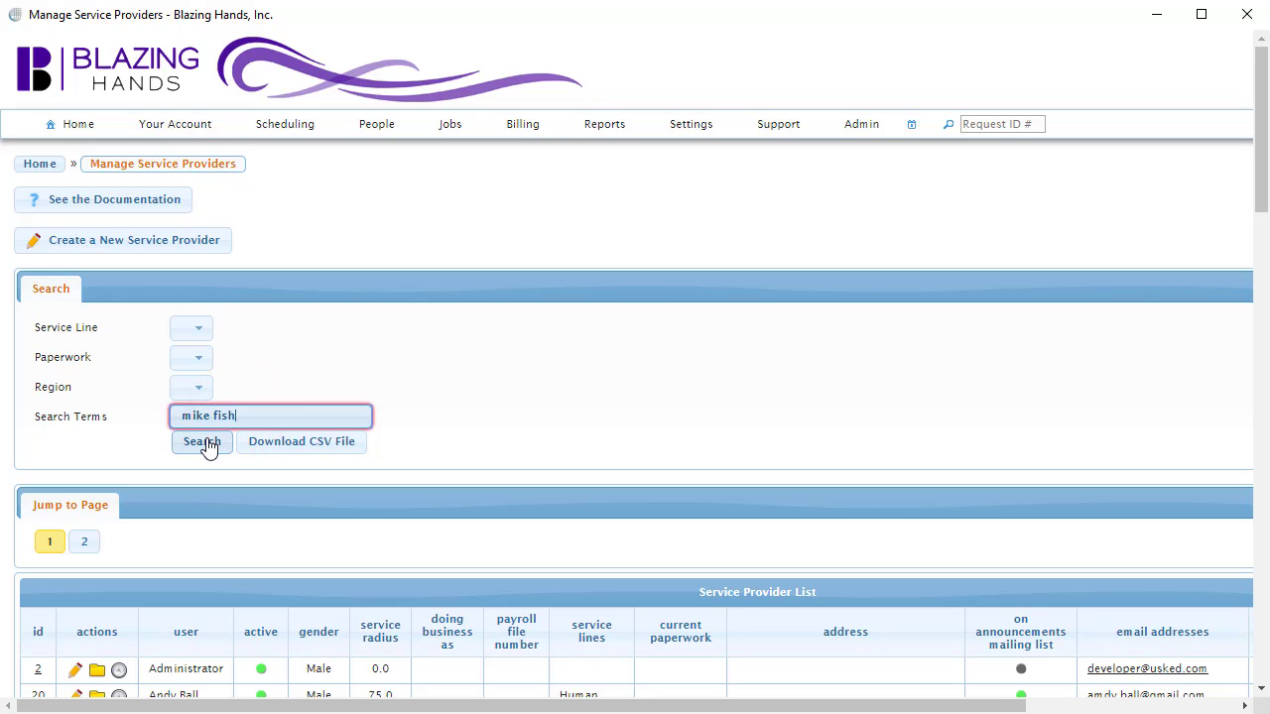
pyautogui.click(202, 442)
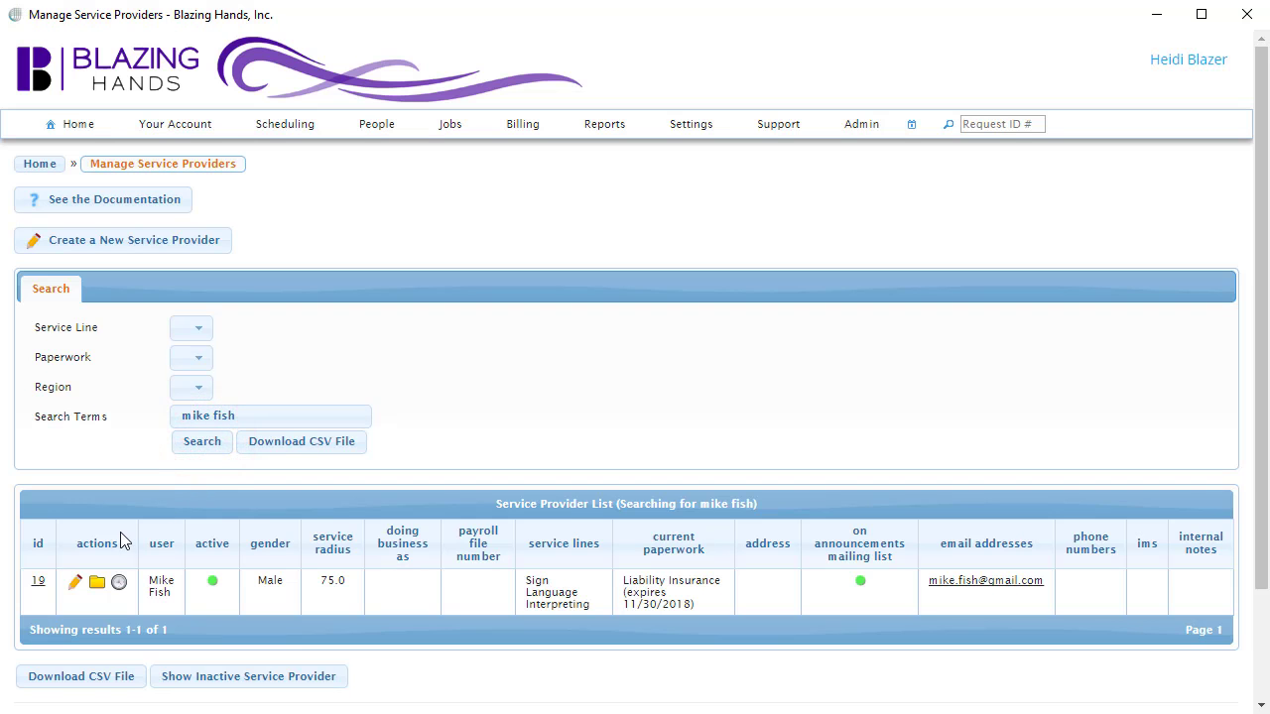
# Open the found provider's paperwork page and add Freelance Pay from Optional Paperwork.
pyautogui.click(97, 586)
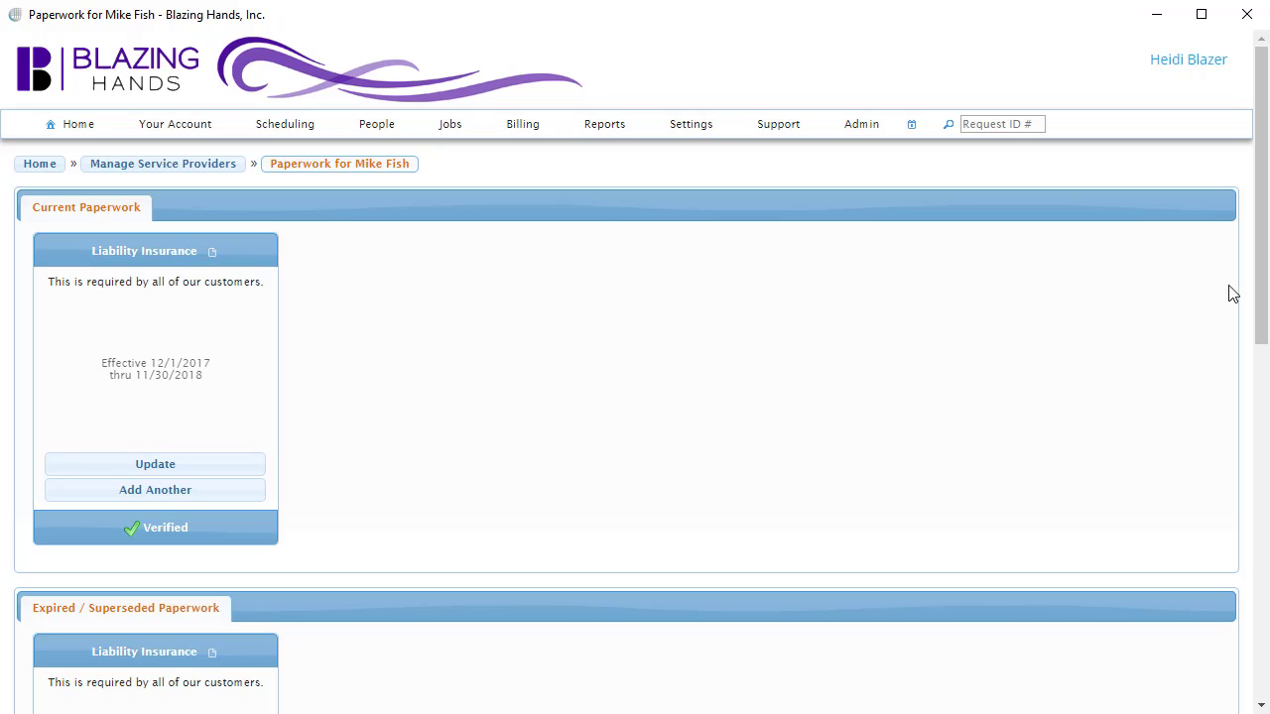
pyautogui.moveTo(1261, 277); pyautogui.dragTo(1261, 645)
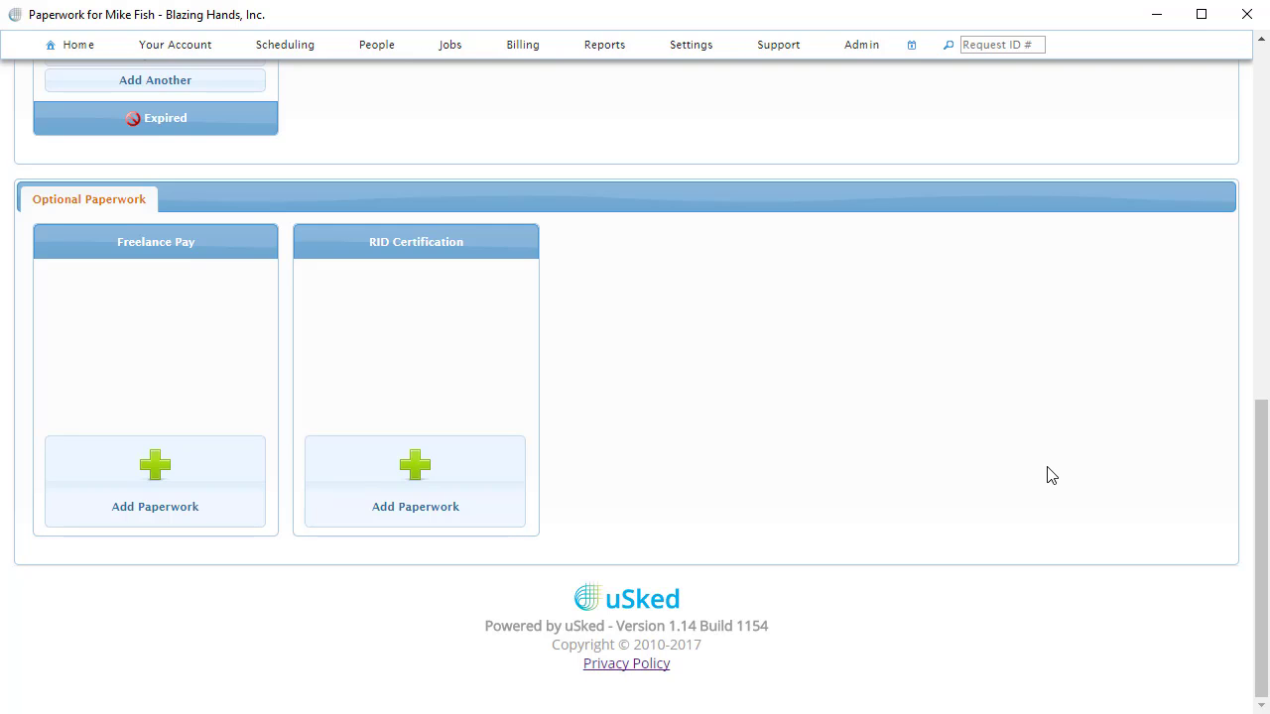
pyautogui.click(248, 510)
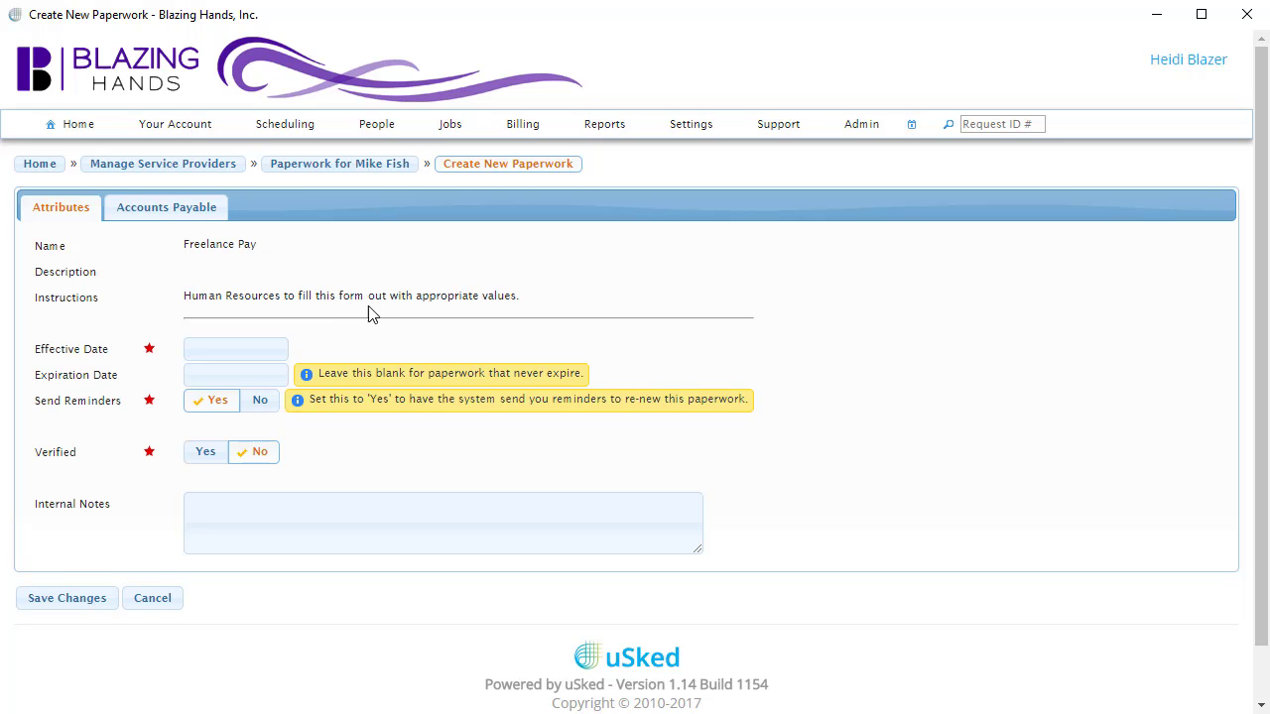
# Give the Freelance Pay paperwork effective date 12/1/2017 and Verified Yes, then show Accounts Payable.
pyautogui.click(250, 349)
pyautogui.click(337, 425)
pyautogui.click(199, 455)
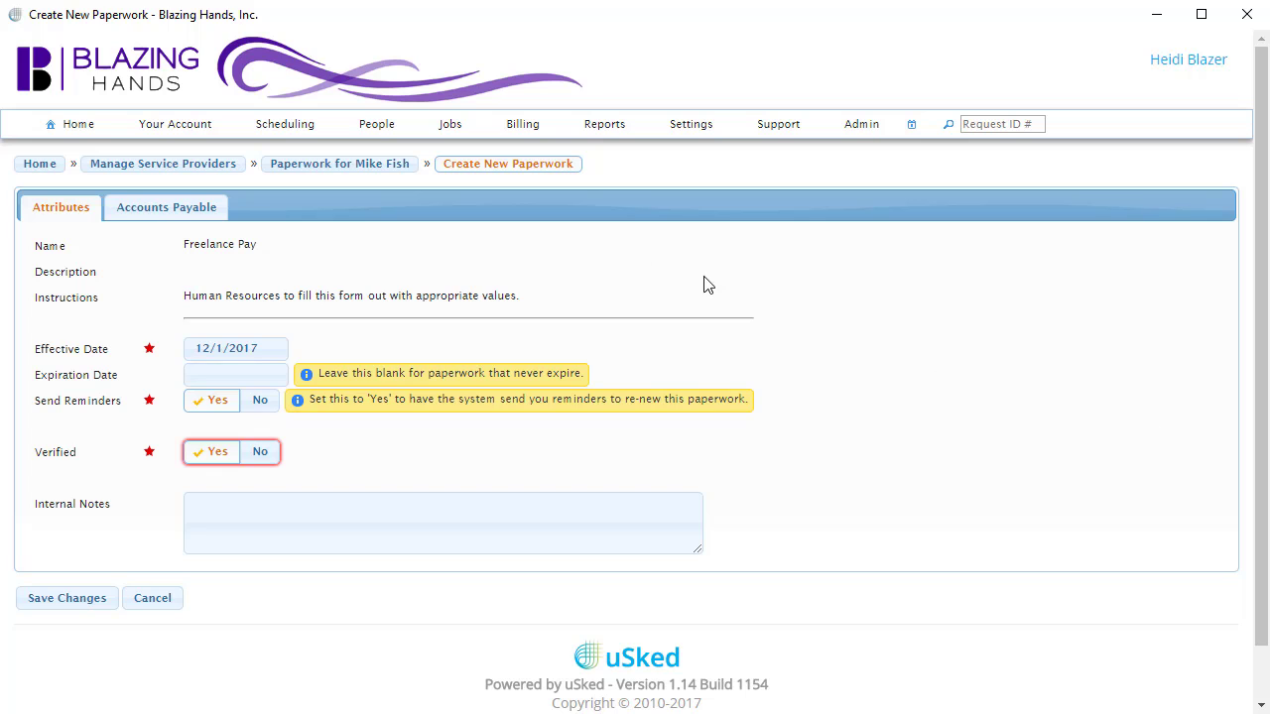
pyautogui.click(212, 207)
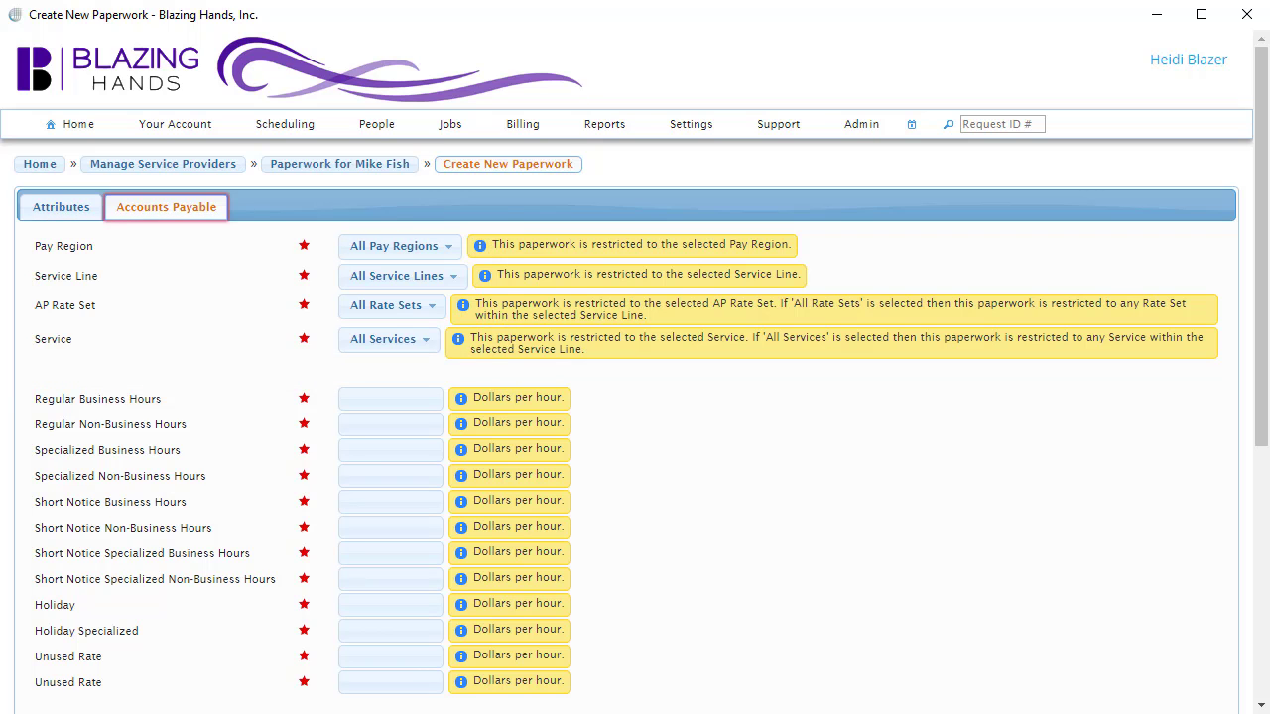
pyautogui.moveTo(1261, 407); pyautogui.dragTo(1227, 602)
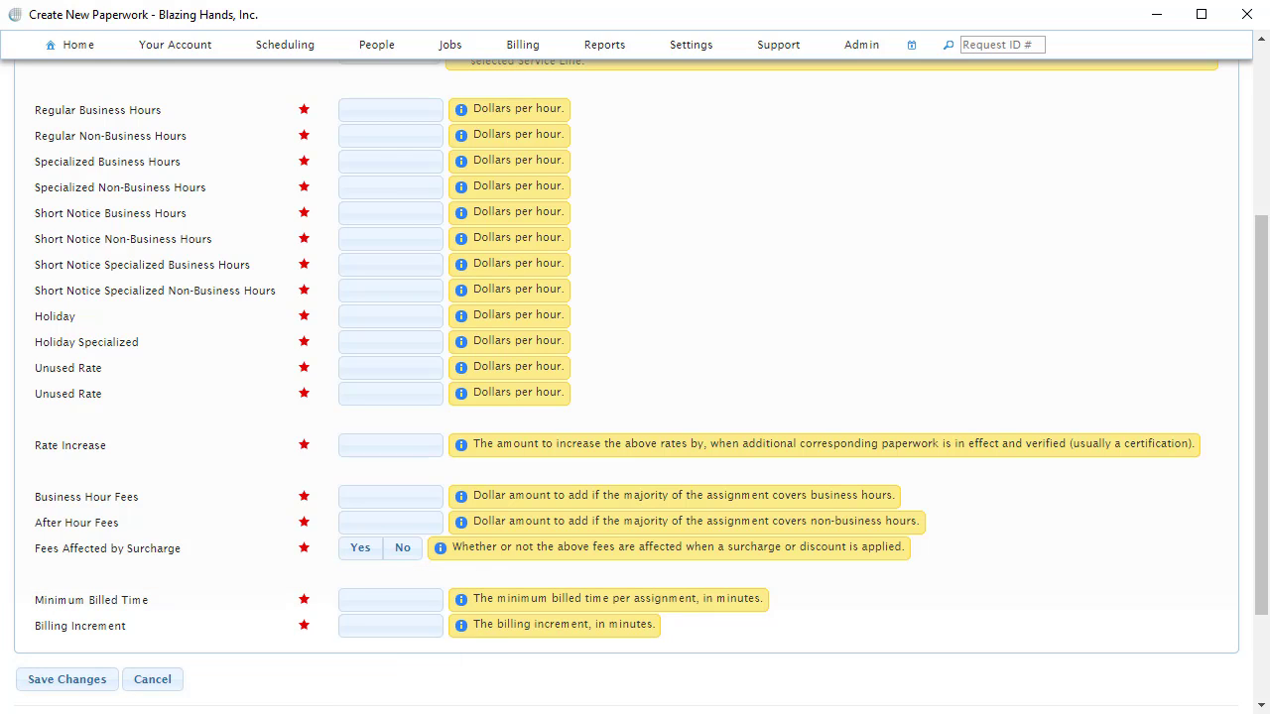
pyautogui.moveTo(1258, 558); pyautogui.dragTo(1263, 385)
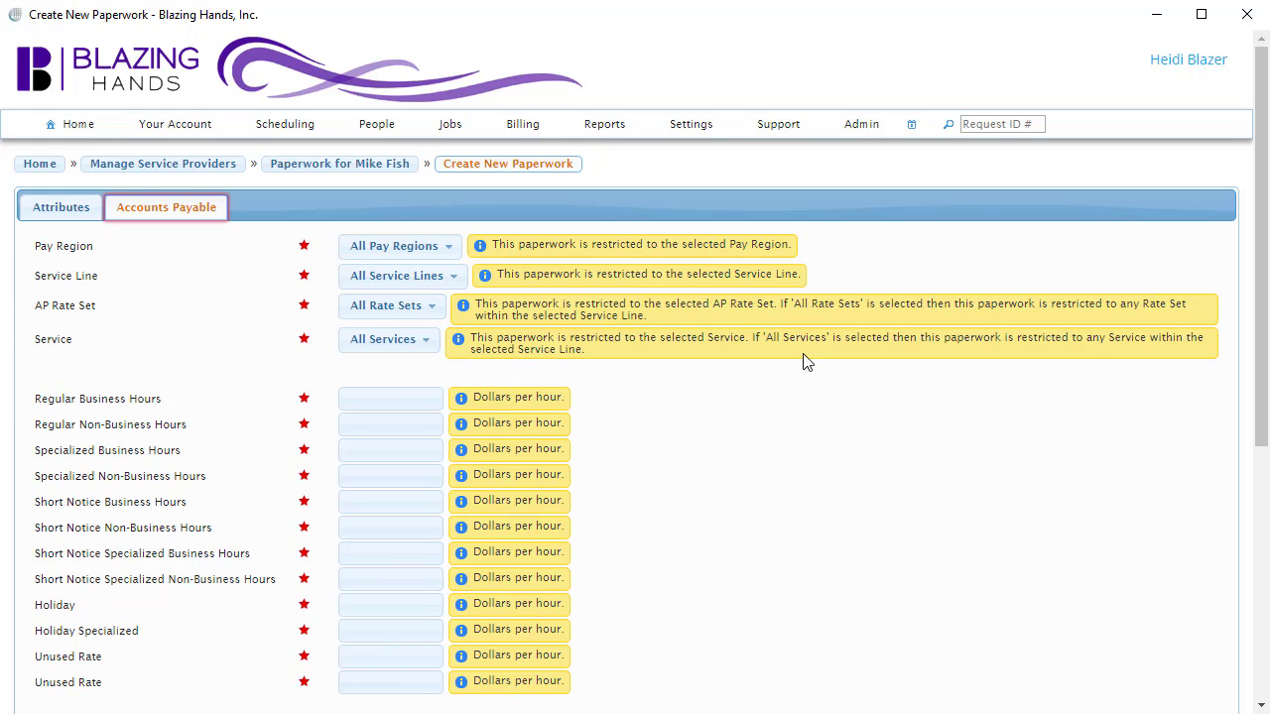
# Restrict to Sign Language Interpreting and enter regular and specialized hourly rates 250, 300, 356, 400.
pyautogui.click(459, 281)
pyautogui.click(428, 335)
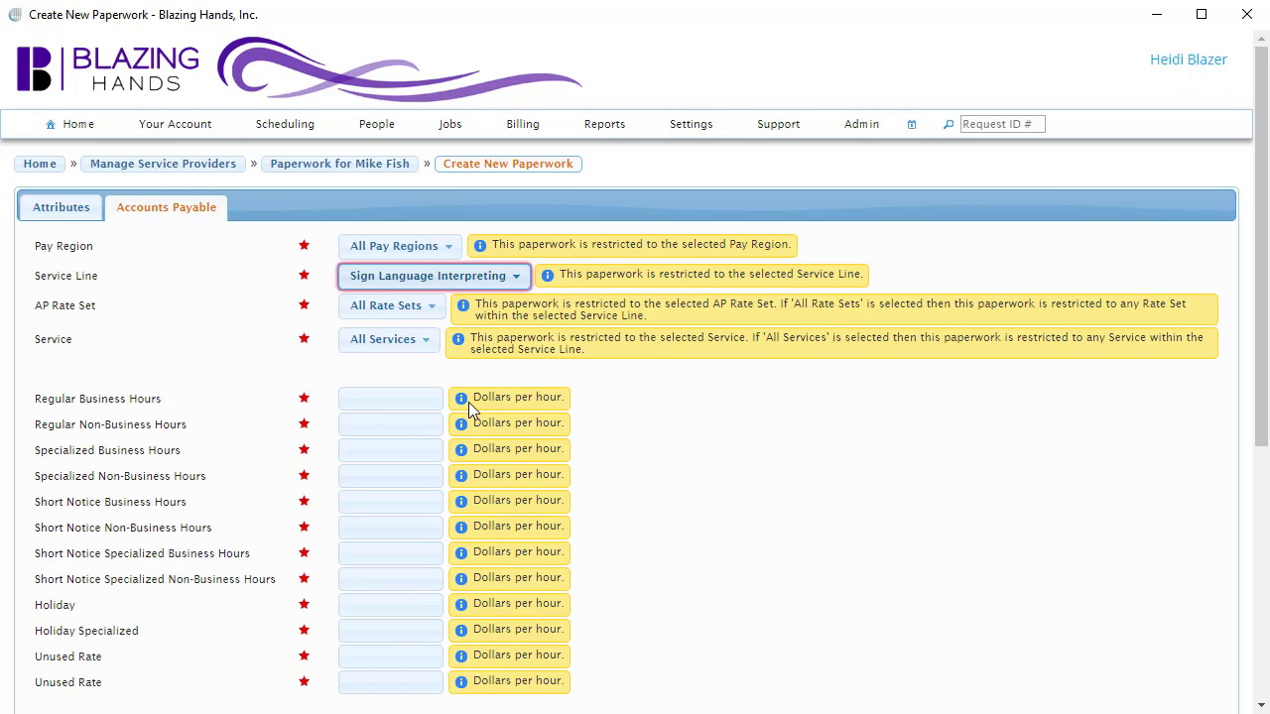
pyautogui.click(407, 397)
pyautogui.write('250')
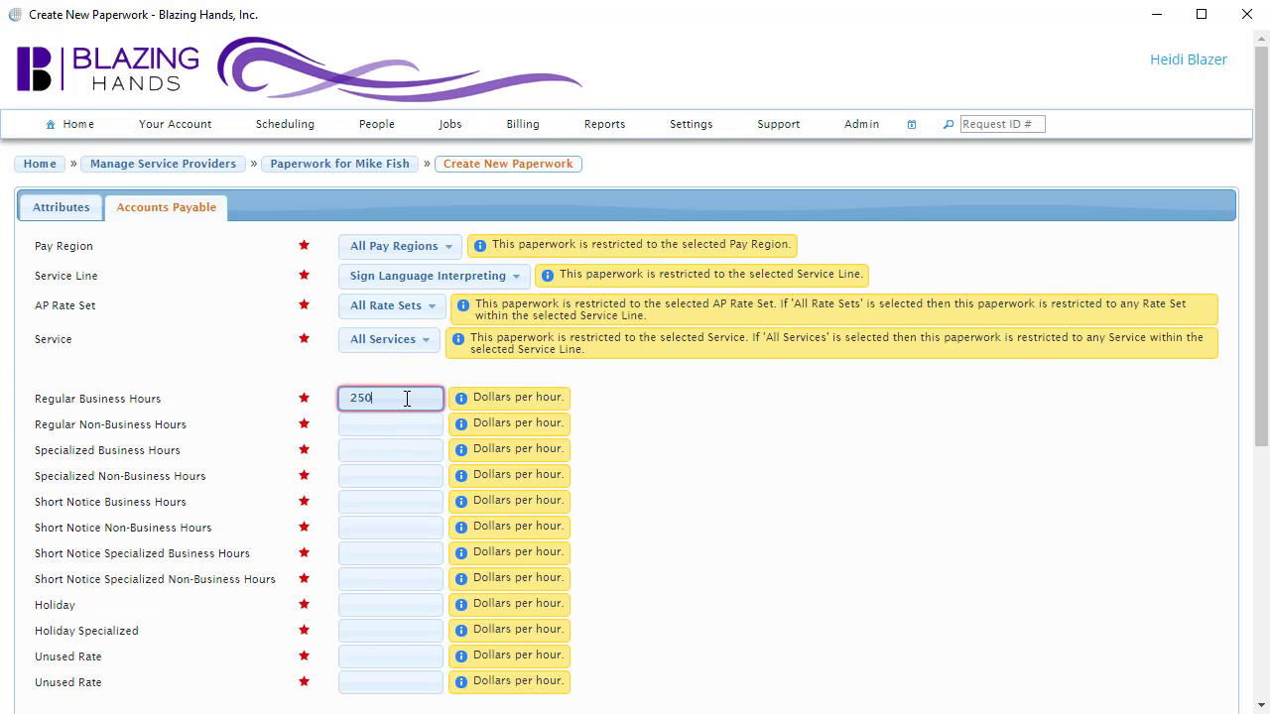
pyautogui.press('Tab')
pyautogui.write('300')
pyautogui.press('Tab')
pyautogui.write('356')
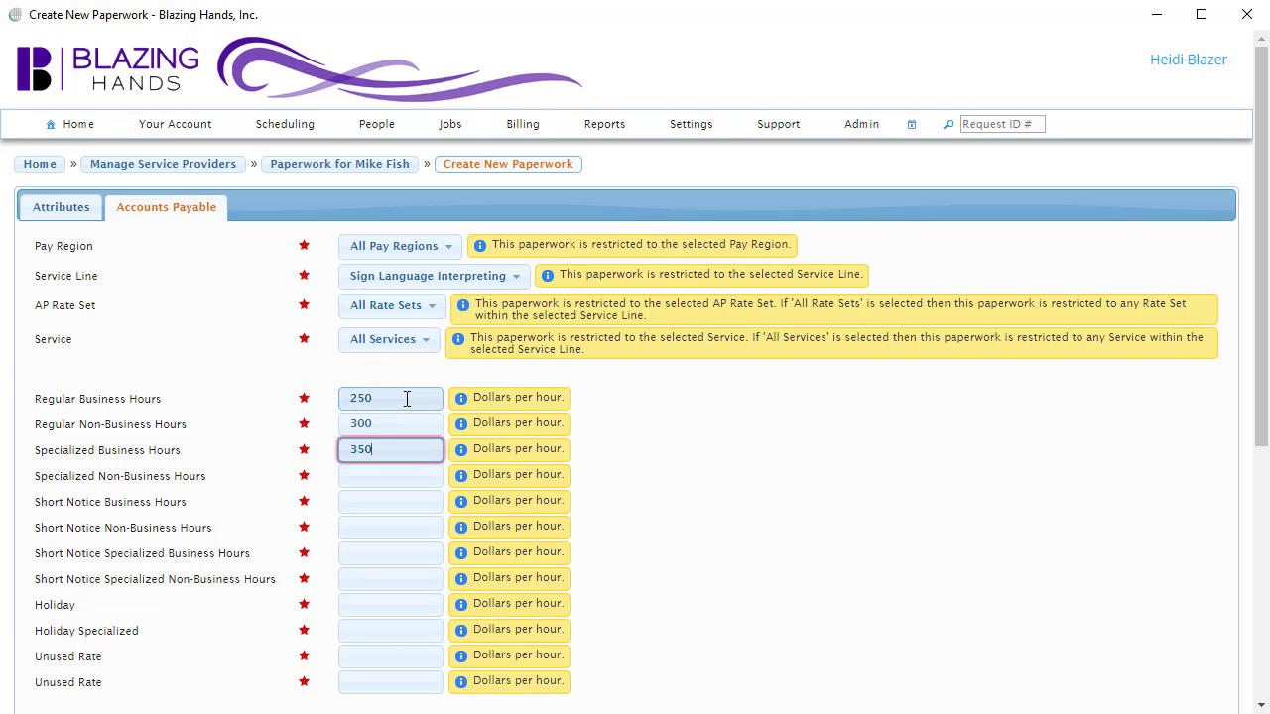
pyautogui.press('Tab')
pyautogui.write('400')
# Enter short notice, holiday and unused rates 450, 500, 550, 600, 650, 700, 750, 800.
pyautogui.press('Tab')
pyautogui.write('450')
pyautogui.press('Tab')
pyautogui.write('500')
pyautogui.press('Tab')
pyautogui.write('550')
pyautogui.press('Tab')
pyautogui.write('600')
pyautogui.press('Tab')
pyautogui.write('650')
pyautogui.press('Tab')
pyautogui.write('700')
pyautogui.press('Tab')
pyautogui.write('750')
pyautogui.press('Tab')
pyautogui.write('800')
# Set Rate Increase to 100 and Business Hour Fees to 1000.
pyautogui.press('Tab')
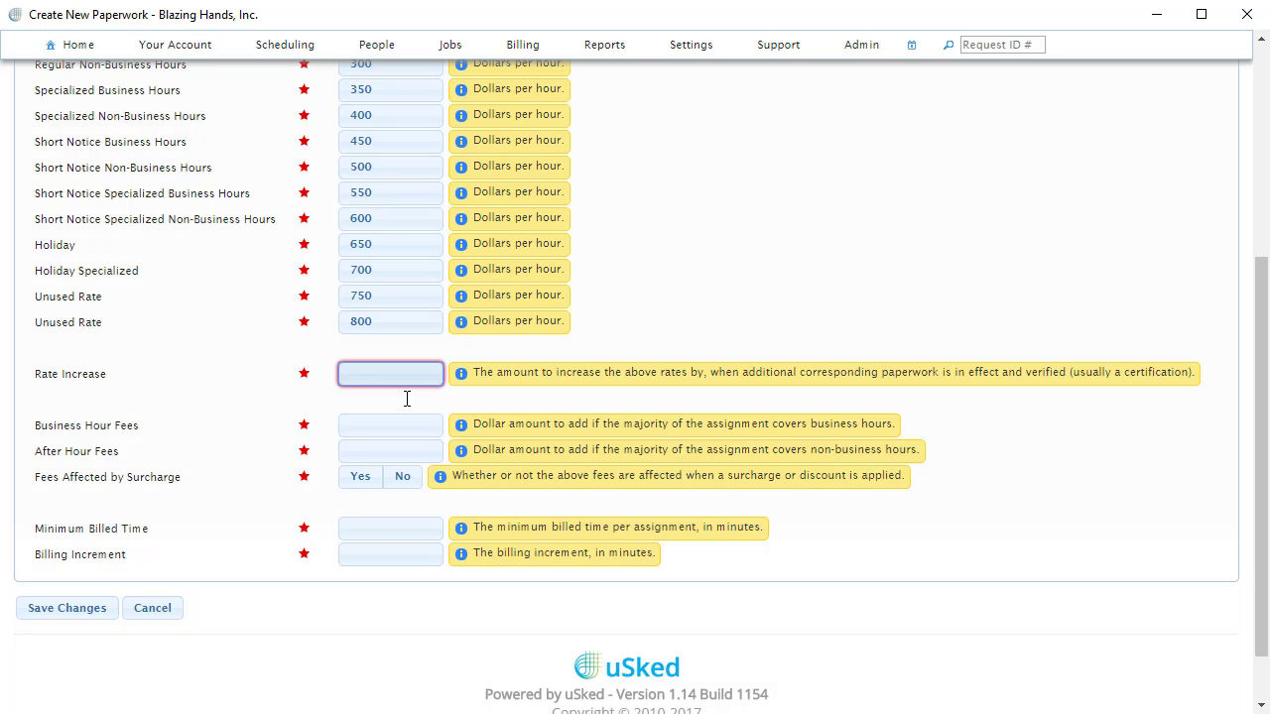
pyautogui.write('100')
pyautogui.press('Tab')
pyautogui.write('1000')
pyautogui.press('Tab')
# Enter After Hour Fees 1500, surcharge-affected fees No, minimum billed time 120, billing increment 15.
pyautogui.write('1500')
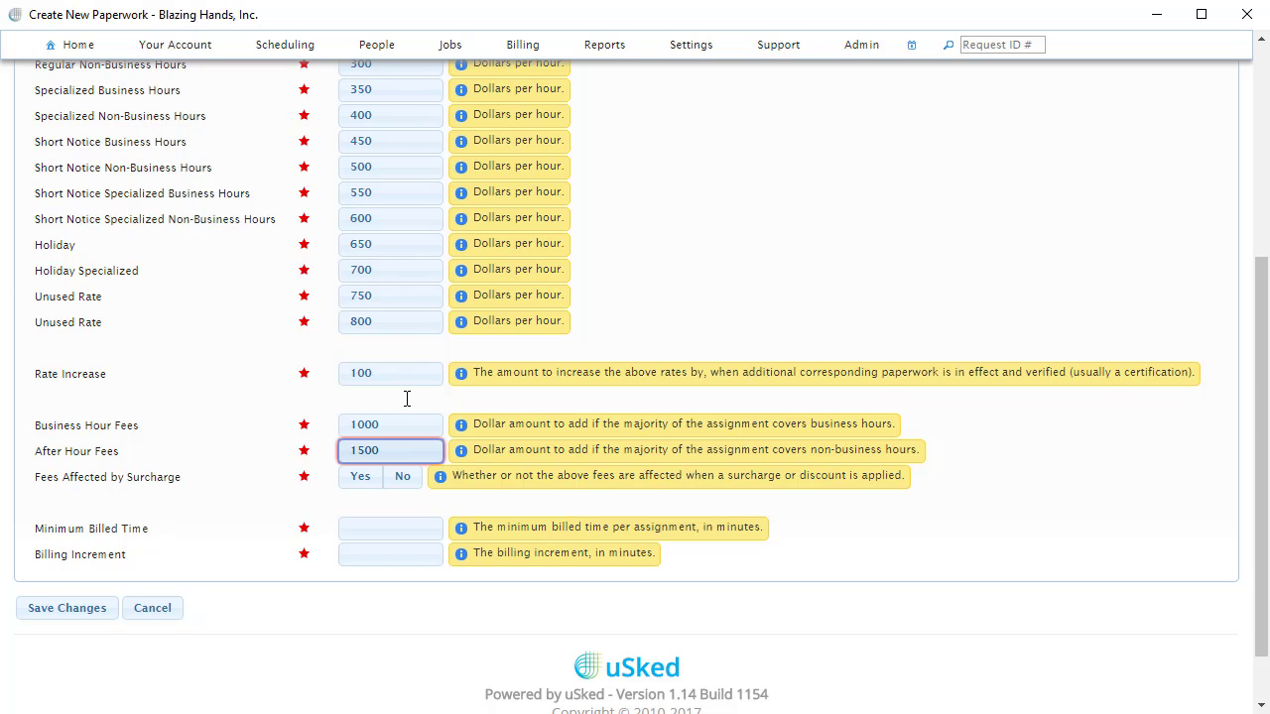
pyautogui.click(402, 476)
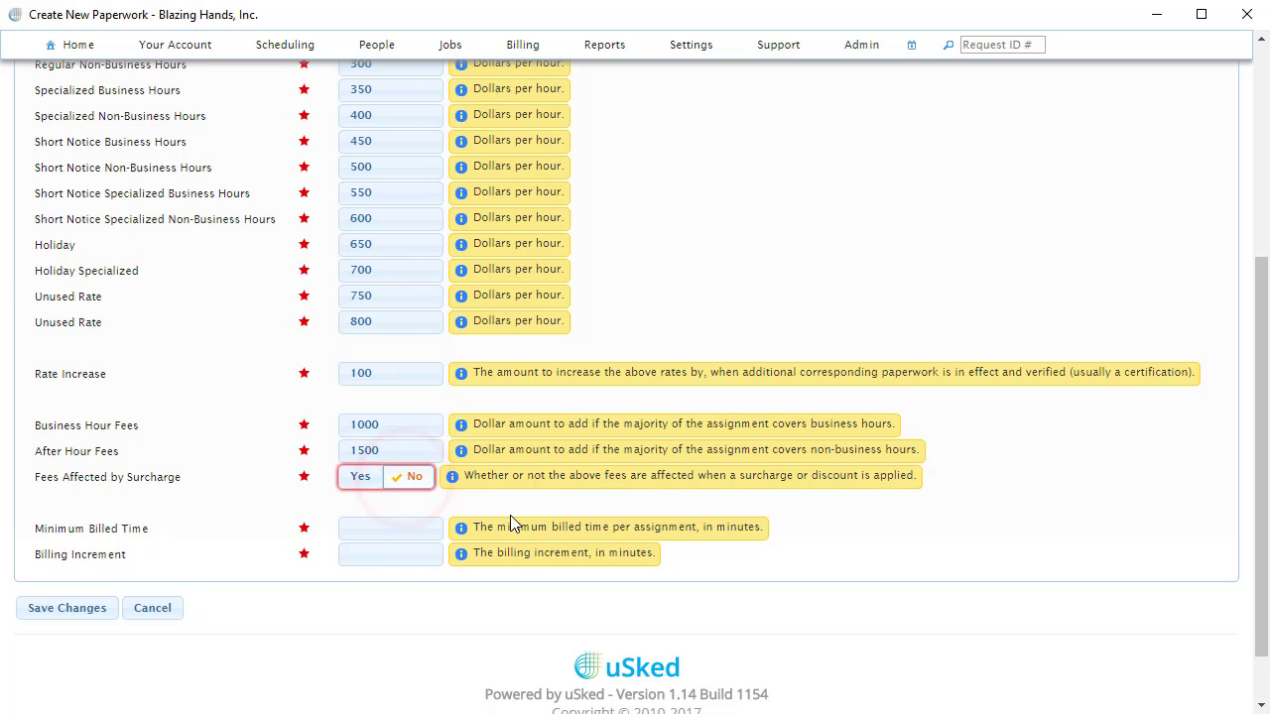
pyautogui.click(397, 528)
pyautogui.write('12')
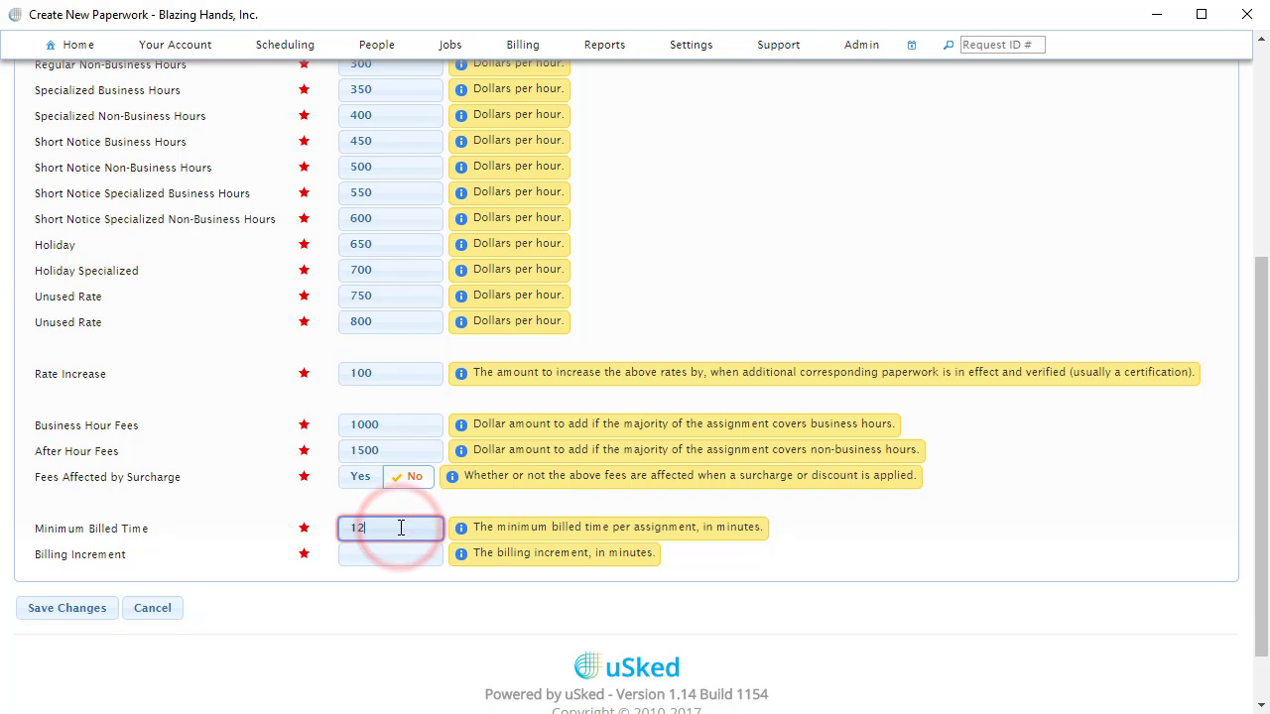
pyautogui.write('0')
pyautogui.click(394, 553)
pyautogui.write('15')
pyautogui.click(407, 607)
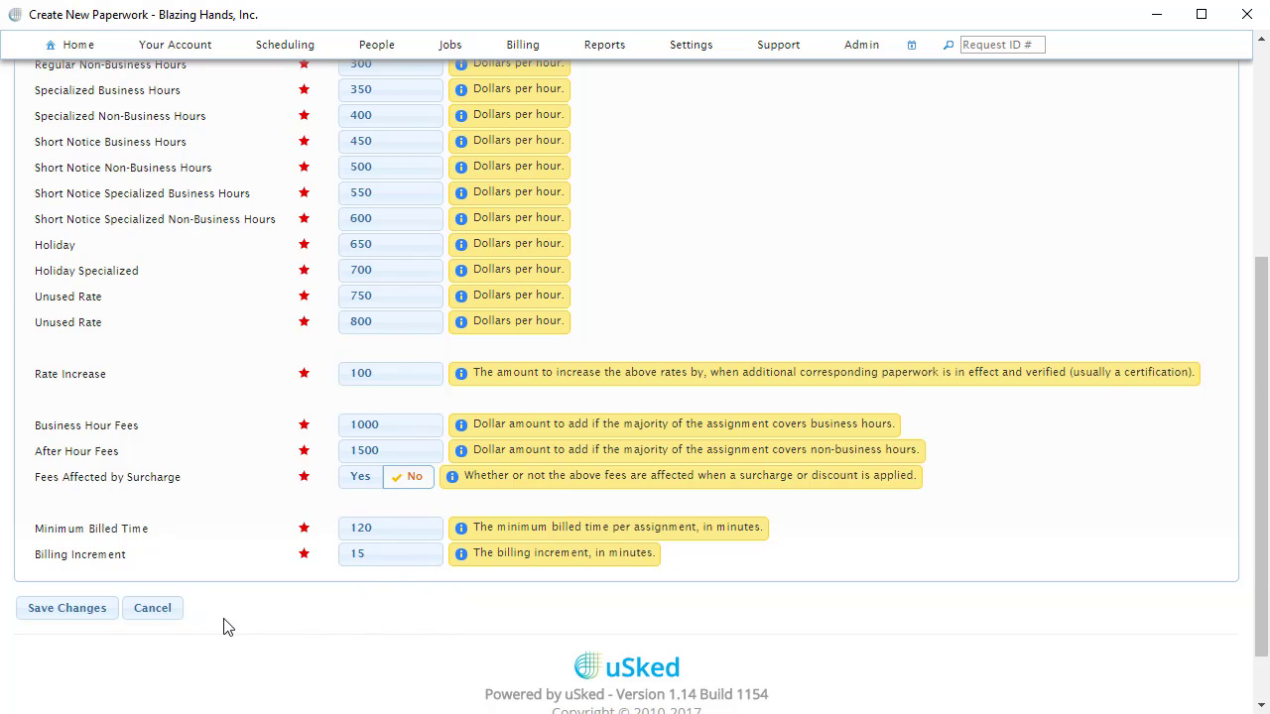
# Save the Freelance Pay paperwork and acknowledge the creation confirmation.
pyautogui.click(81, 616)
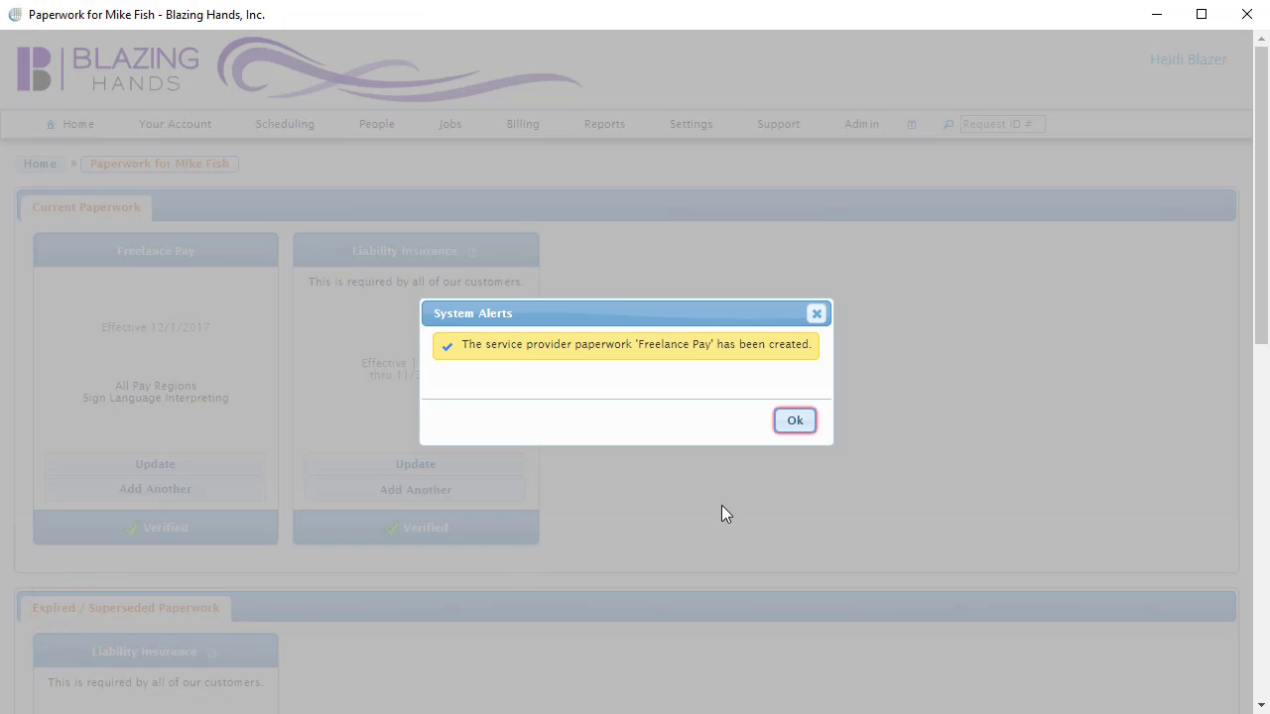
pyautogui.click(798, 423)
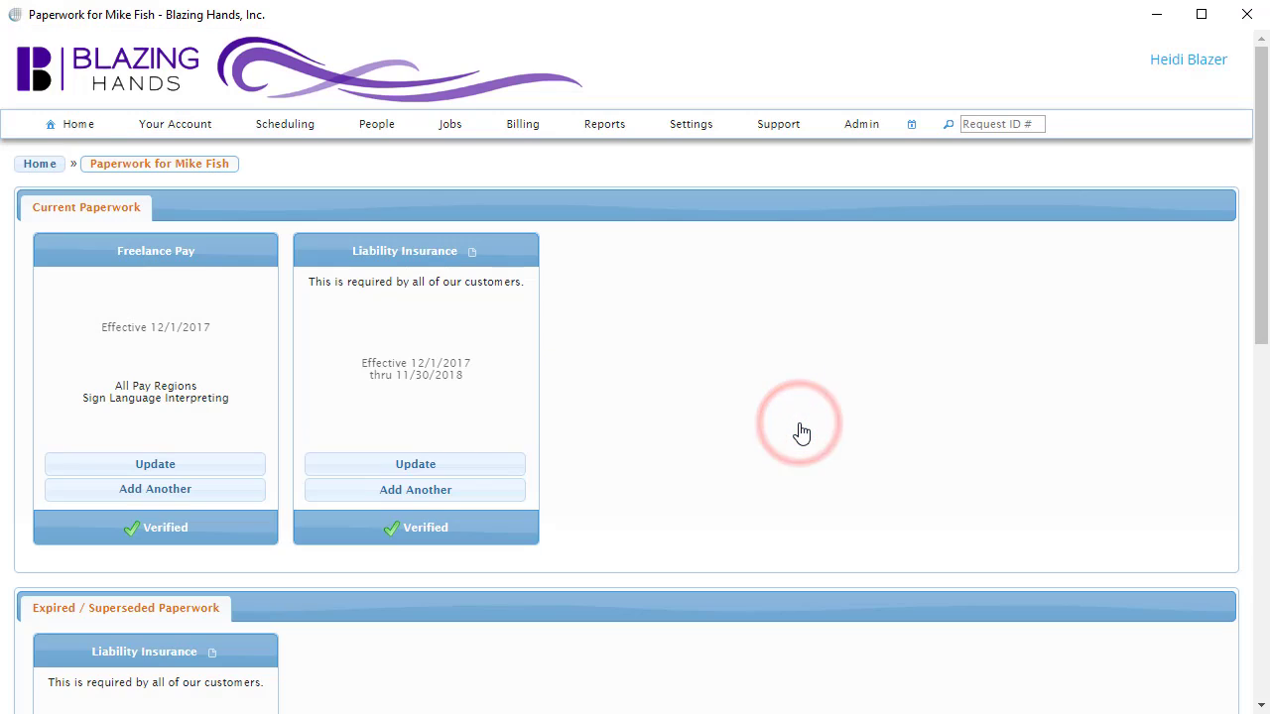